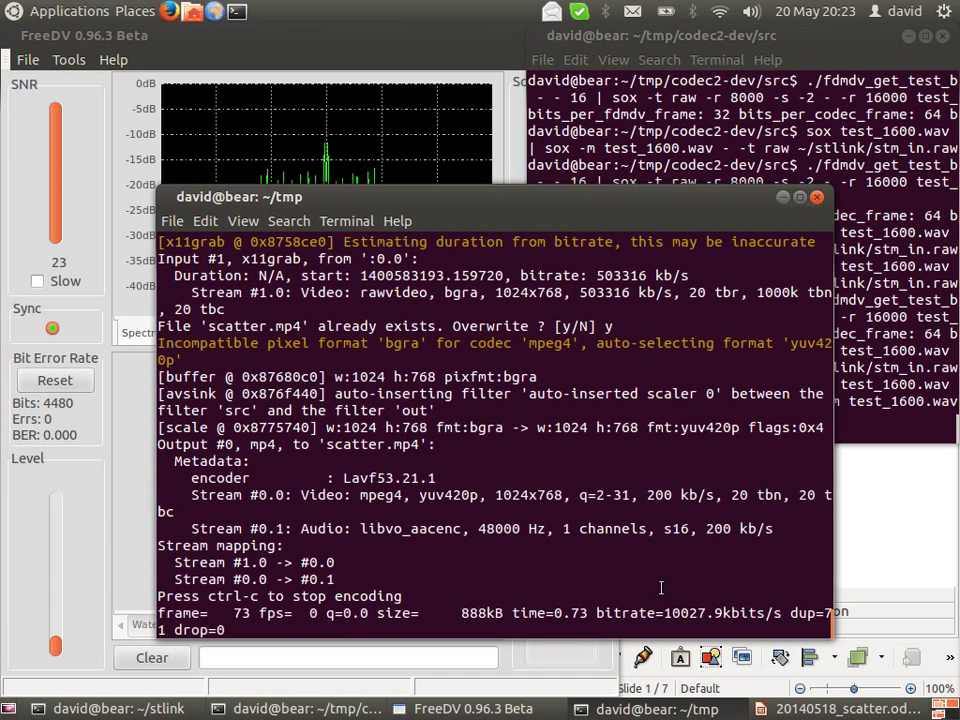
- Bring up the 20140518_scatter.odp presentation, then switch to FreeDV and start the modem in 1600 mode
{"action": "left_click", "coordinate": [762, 708]}
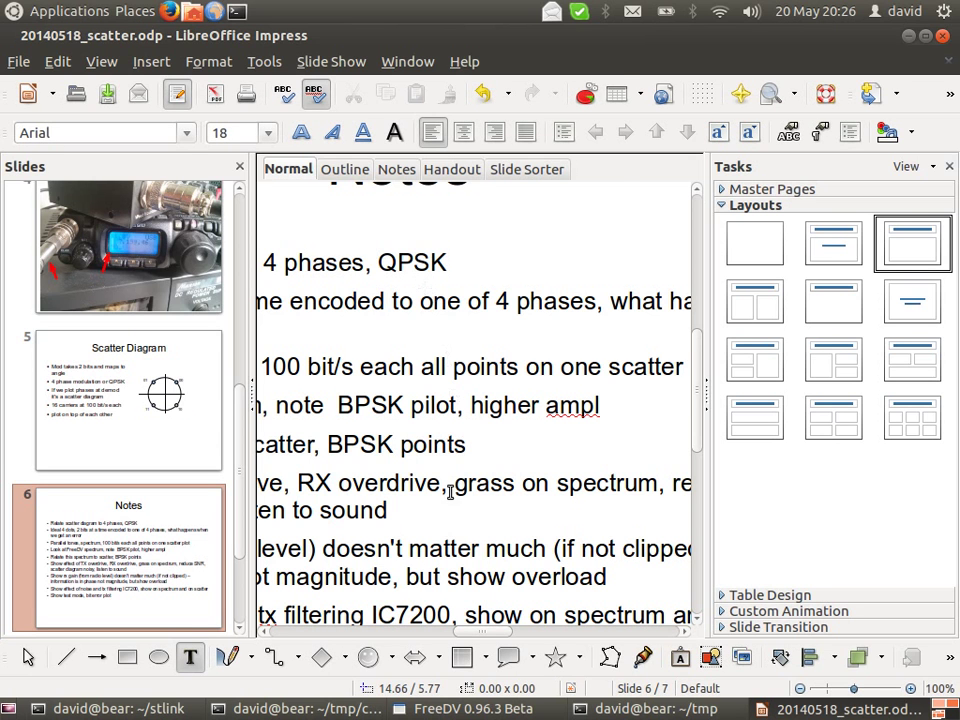
{"action": "left_click", "coordinate": [432, 710]}
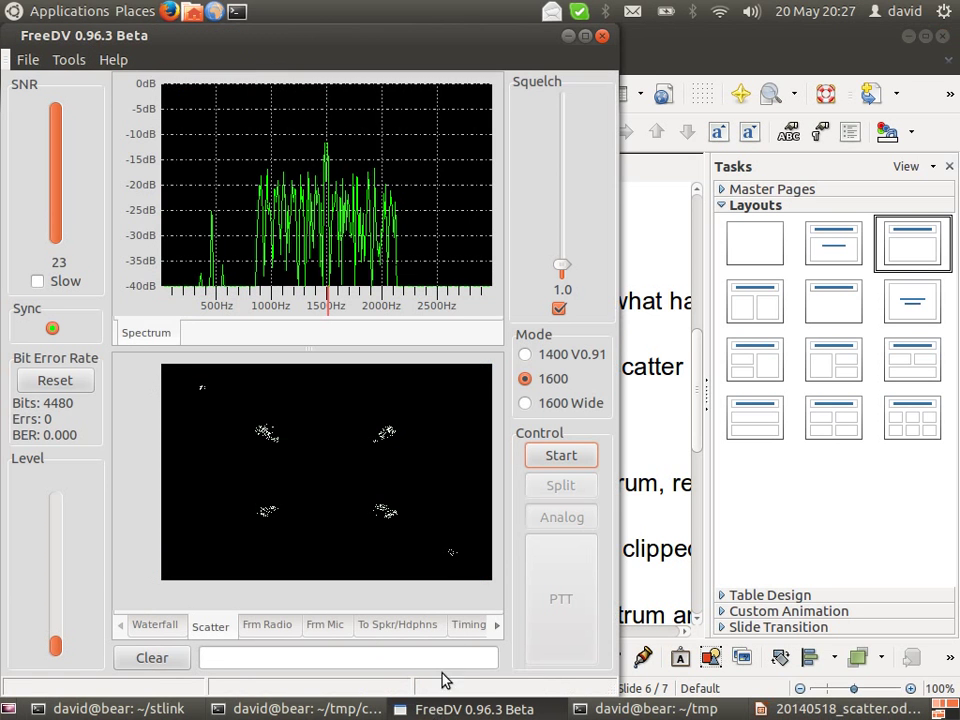
{"action": "left_click", "coordinate": [563, 456]}
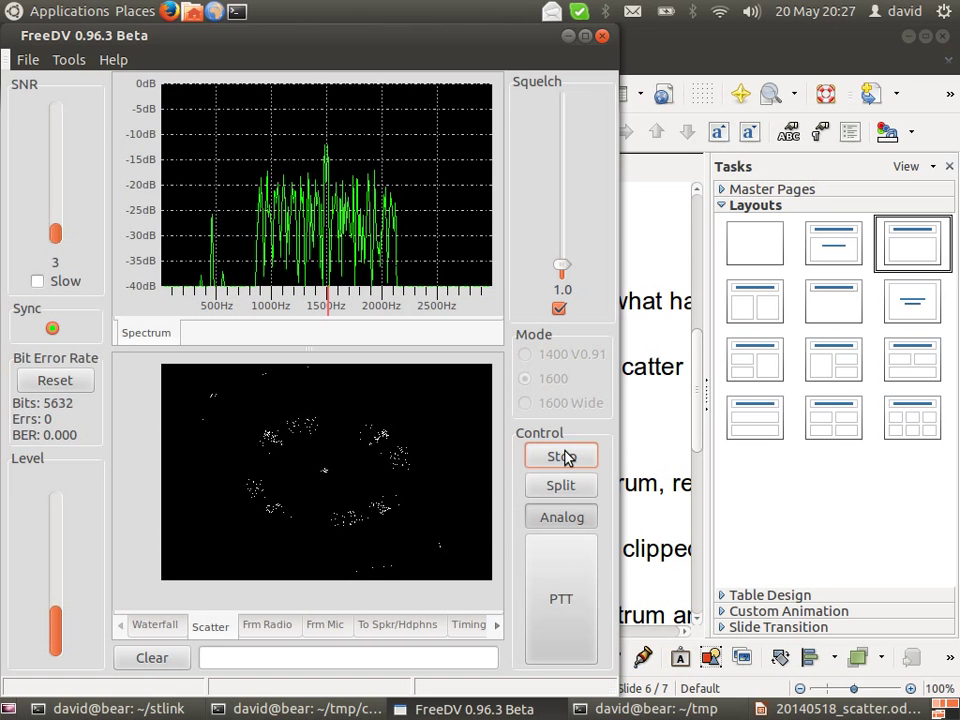
{"action": "key", "text": "XF86AudioRaiseVolume"}
{"action": "key", "text": "XF86AudioRaiseVolume"}
{"action": "key", "text": "XF86AudioRaiseVolume"}
{"action": "key", "text": "XF86AudioRaiseVolume"}
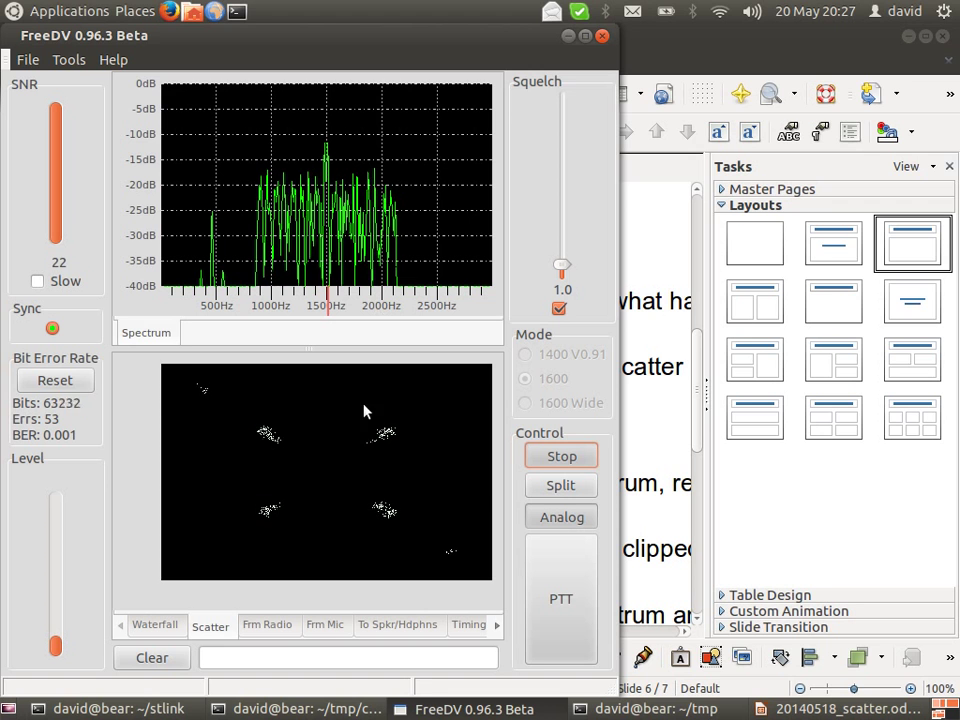
- Reset the bit error rate counters for each received signal condition shown on the scatter diagram
{"action": "left_click", "coordinate": [70, 384]}
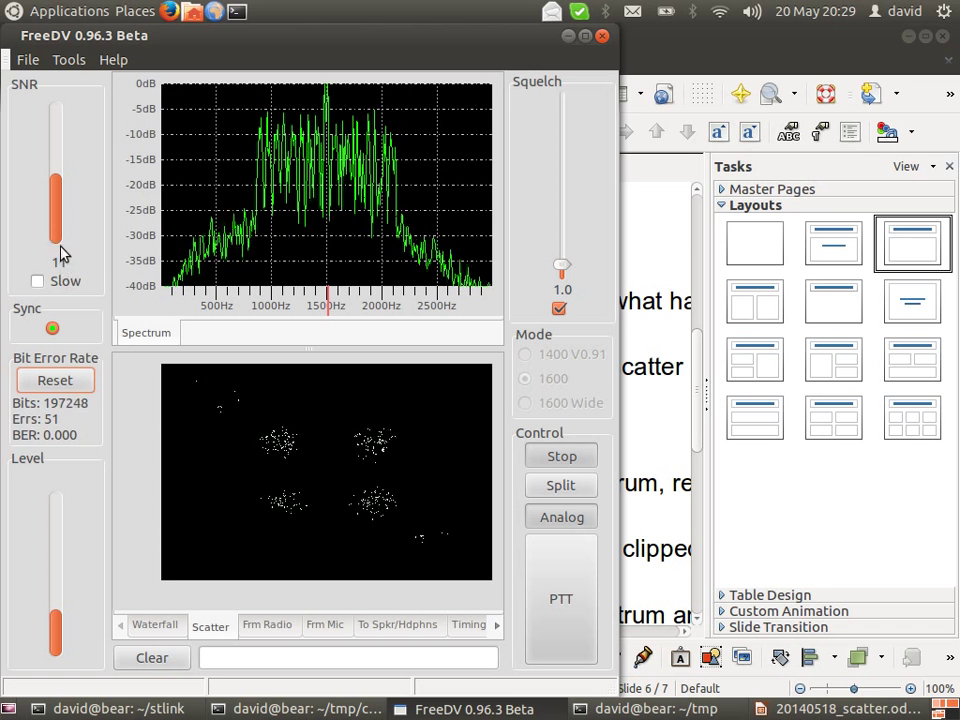
{"action": "left_click", "coordinate": [62, 380]}
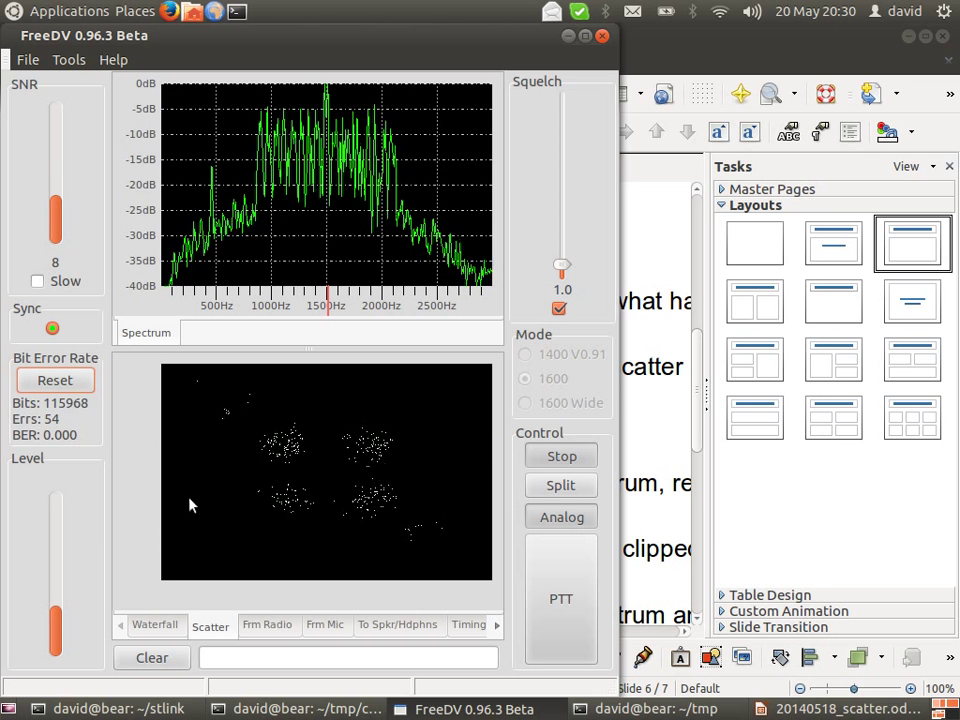
{"action": "left_click", "coordinate": [66, 380]}
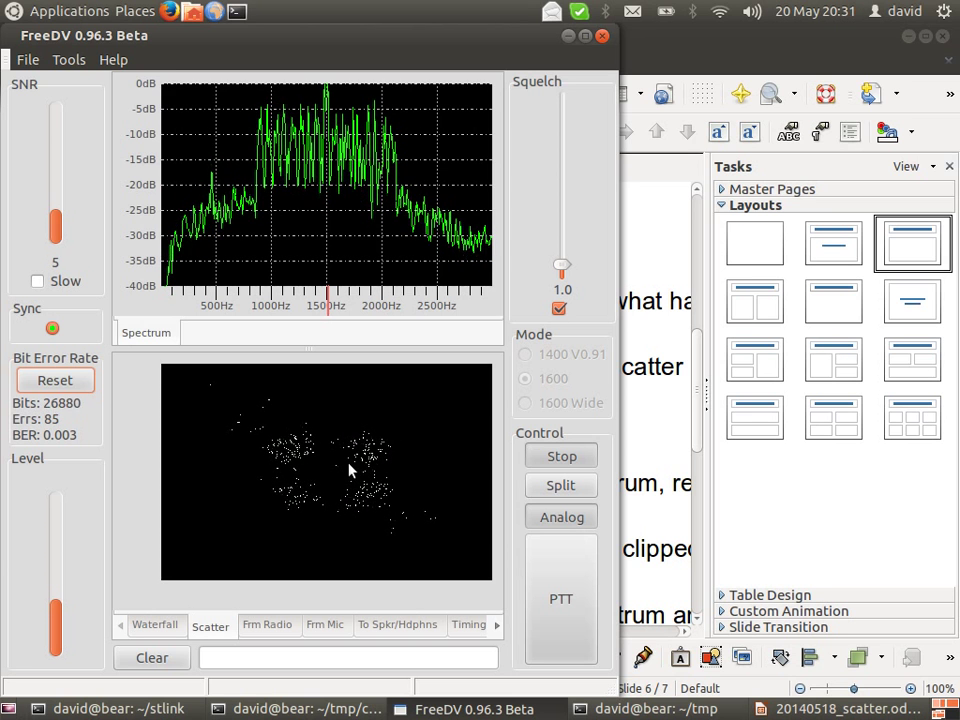
- Show the Test Frame Errors plot and restart the bit error count
{"action": "left_click", "coordinate": [499, 627]}
{"action": "left_click", "coordinate": [499, 627]}
{"action": "left_click", "coordinate": [499, 627]}
{"action": "left_click", "coordinate": [499, 627]}
{"action": "left_click", "coordinate": [400, 626]}
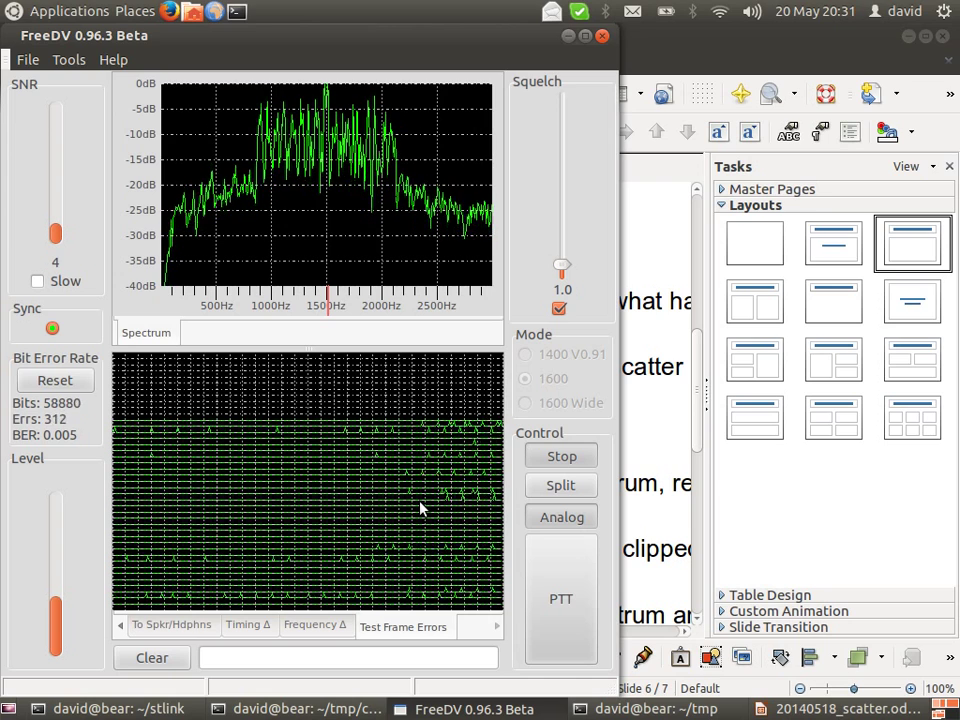
{"action": "left_click", "coordinate": [68, 384]}
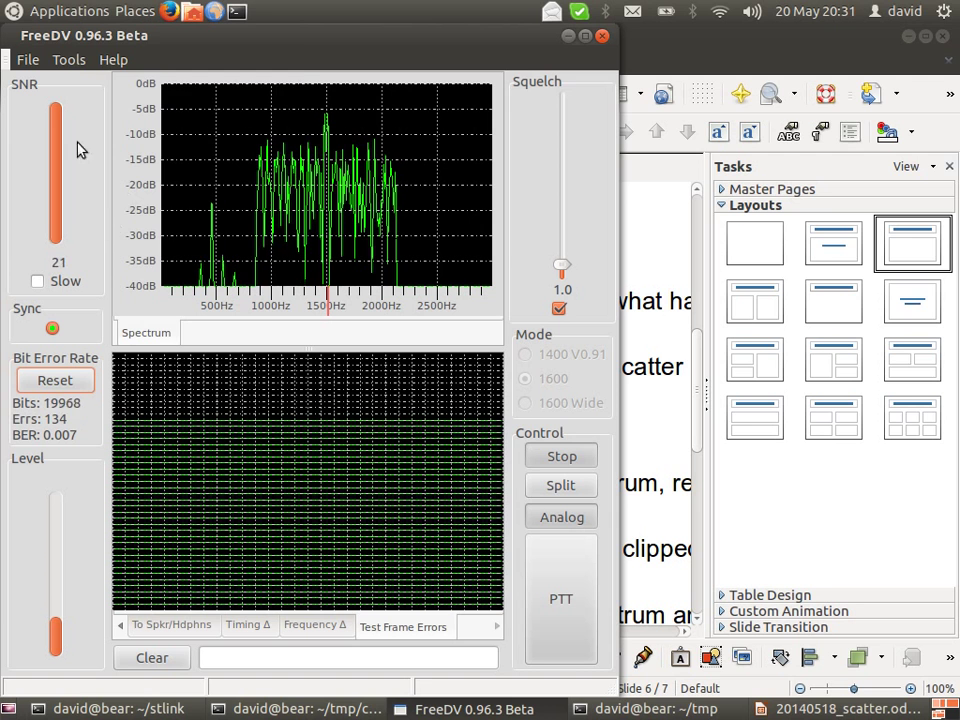
- Stop the modem, confirm the options with Test Frames enabled, and start the modem again
{"action": "left_click", "coordinate": [69, 62]}
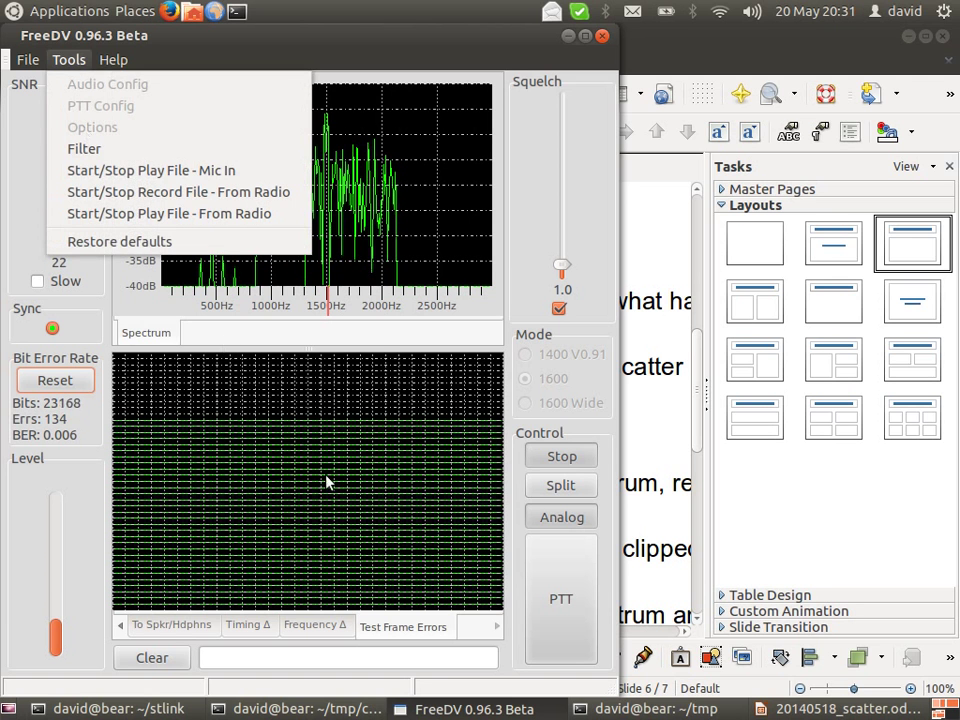
{"action": "left_click", "coordinate": [326, 483]}
{"action": "left_click", "coordinate": [561, 456]}
{"action": "left_click", "coordinate": [66, 60]}
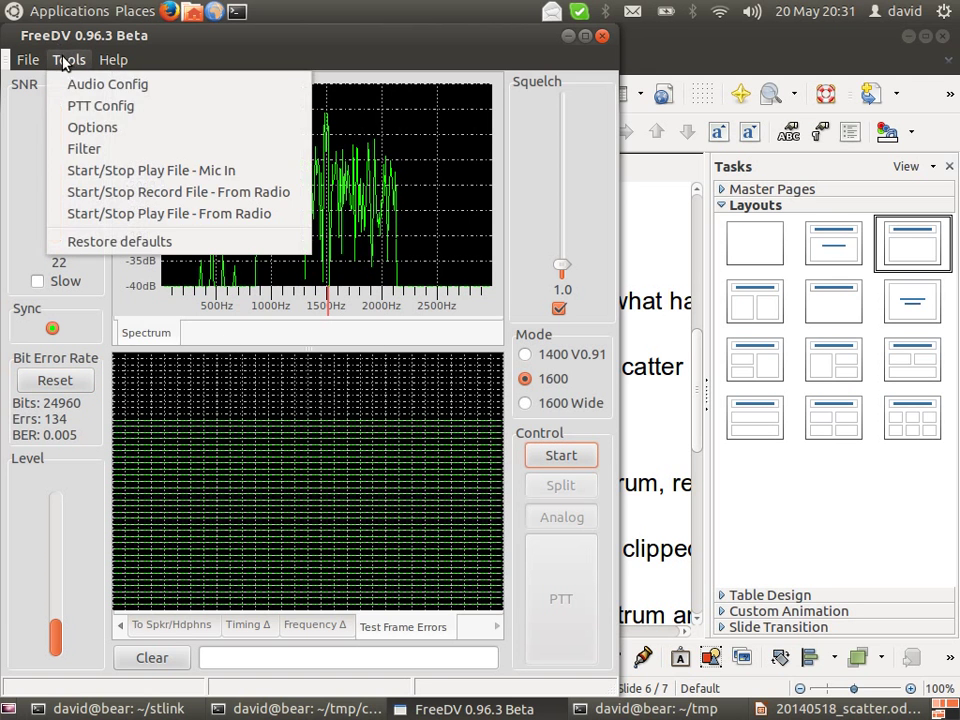
{"action": "left_click", "coordinate": [78, 127]}
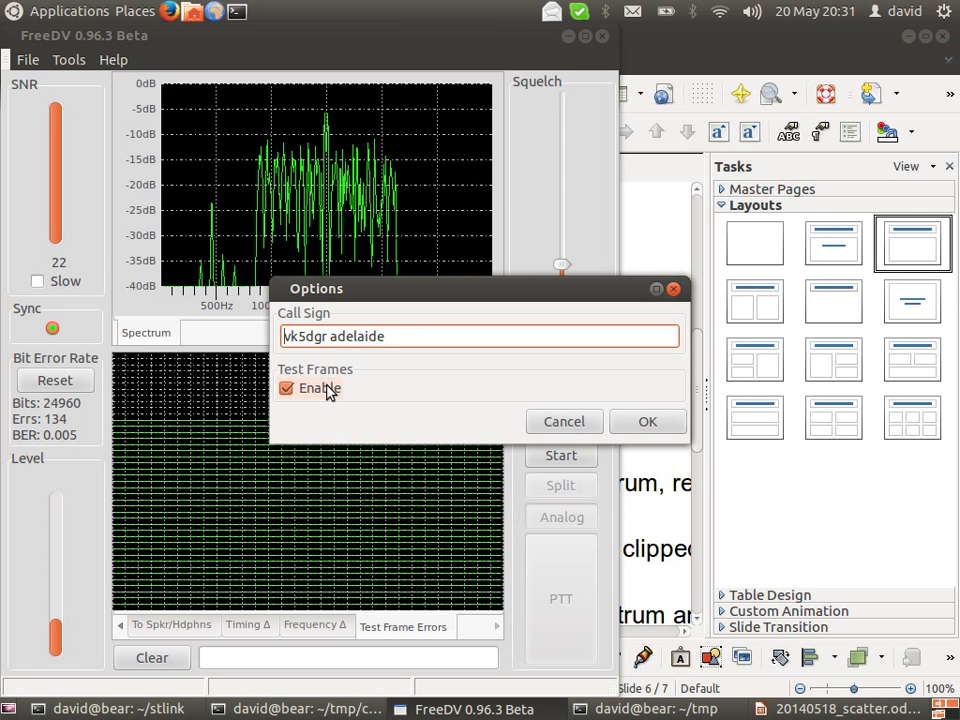
{"action": "left_click", "coordinate": [666, 425]}
{"action": "left_click", "coordinate": [577, 458]}
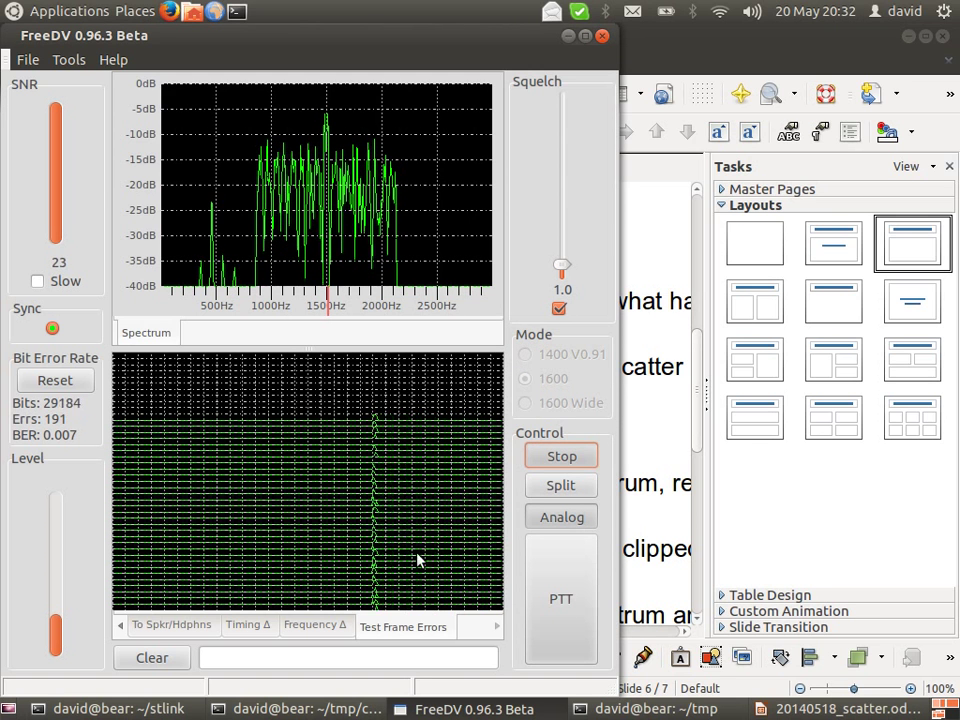
- Restart the bit error count twice while monitoring the Test Frame Errors plot
{"action": "left_click", "coordinate": [55, 383]}
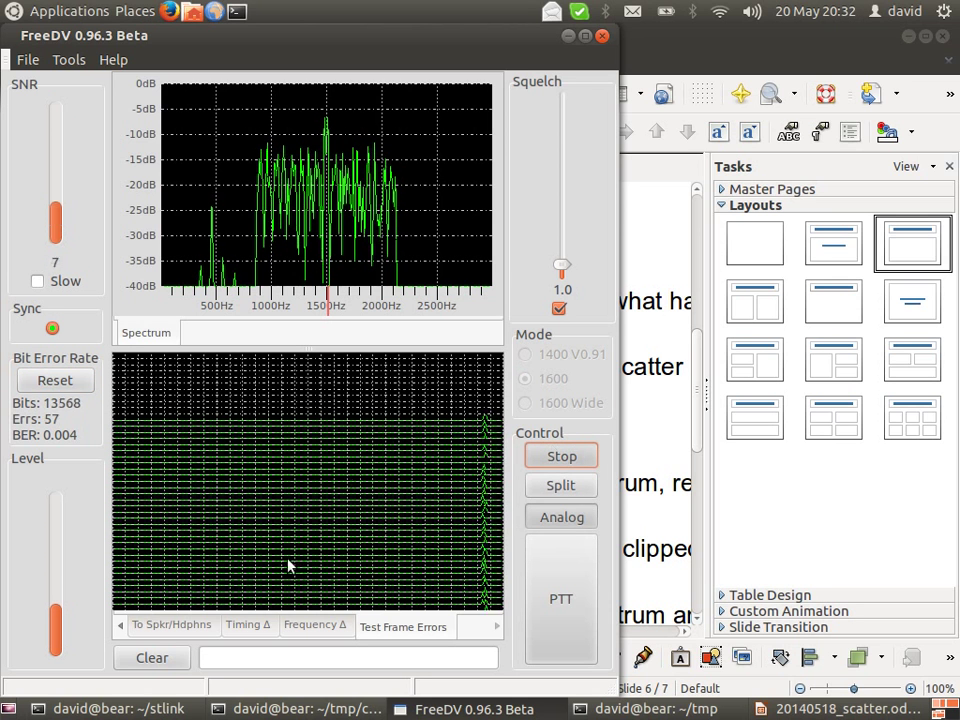
{"action": "left_click", "coordinate": [56, 381]}
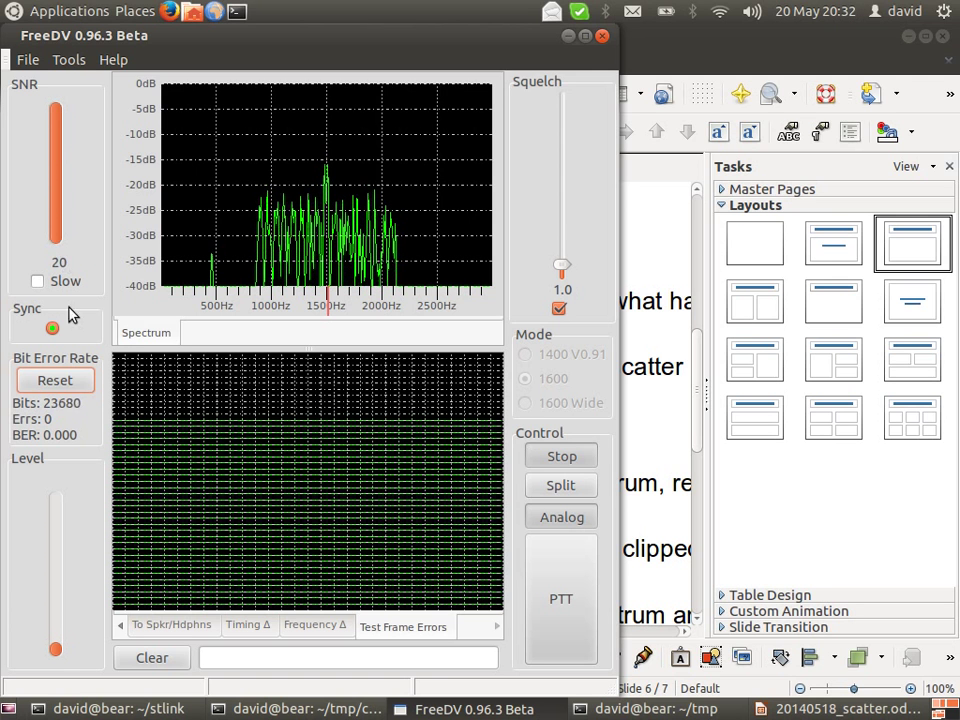
- Return to the Scatter plot and reset the bit error rate counters
{"action": "left_click", "coordinate": [121, 625]}
{"action": "left_click", "coordinate": [121, 625]}
{"action": "left_click", "coordinate": [121, 625]}
{"action": "left_click", "coordinate": [121, 625]}
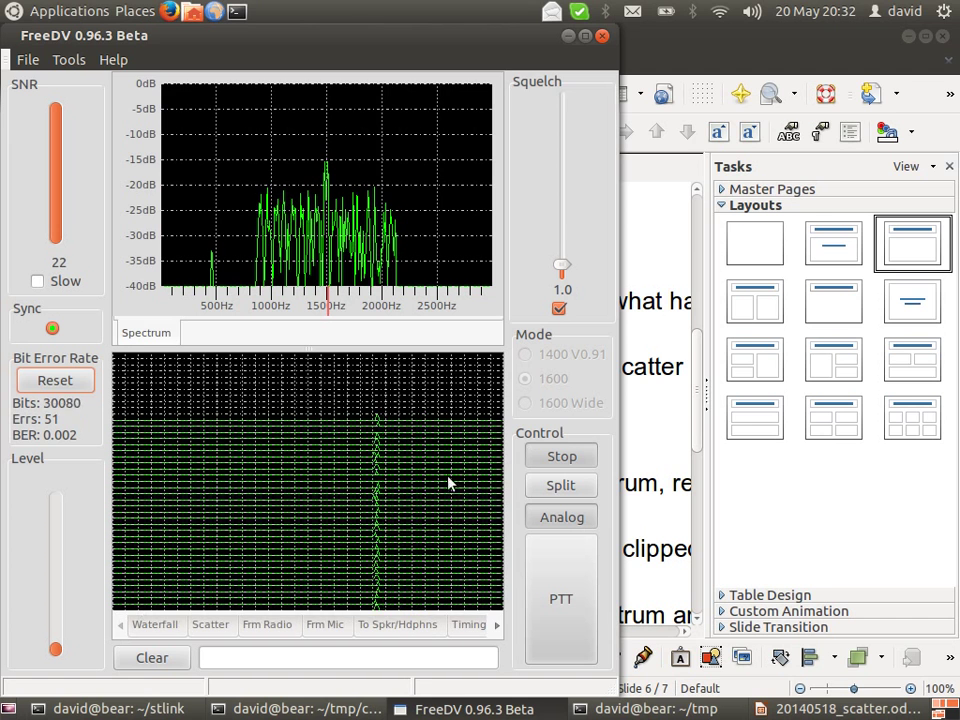
{"action": "left_click", "coordinate": [204, 626]}
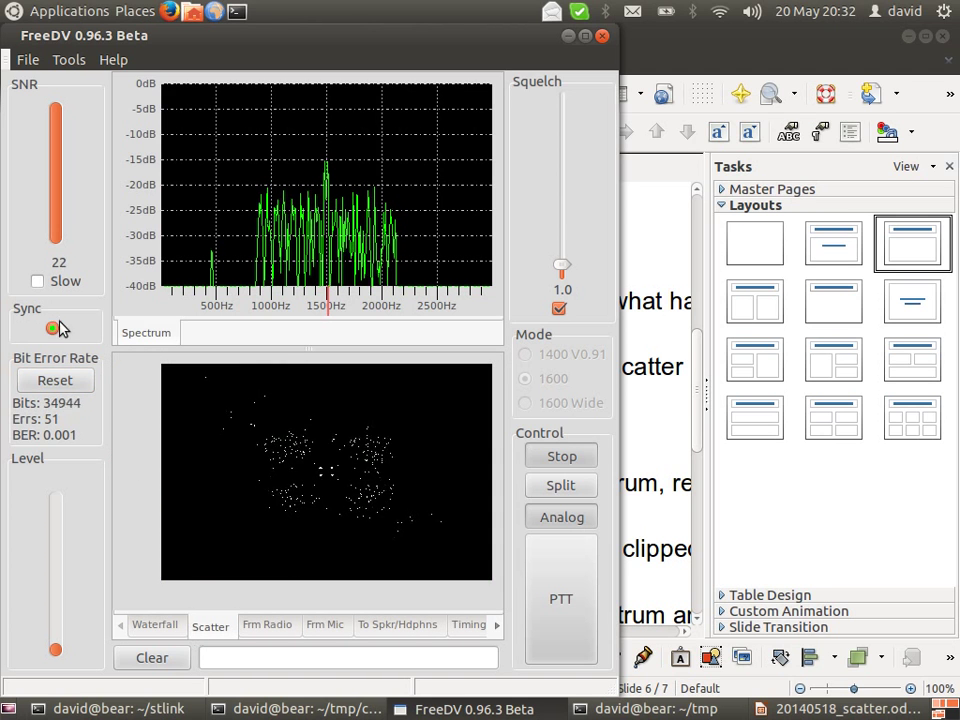
{"action": "left_click", "coordinate": [44, 379]}
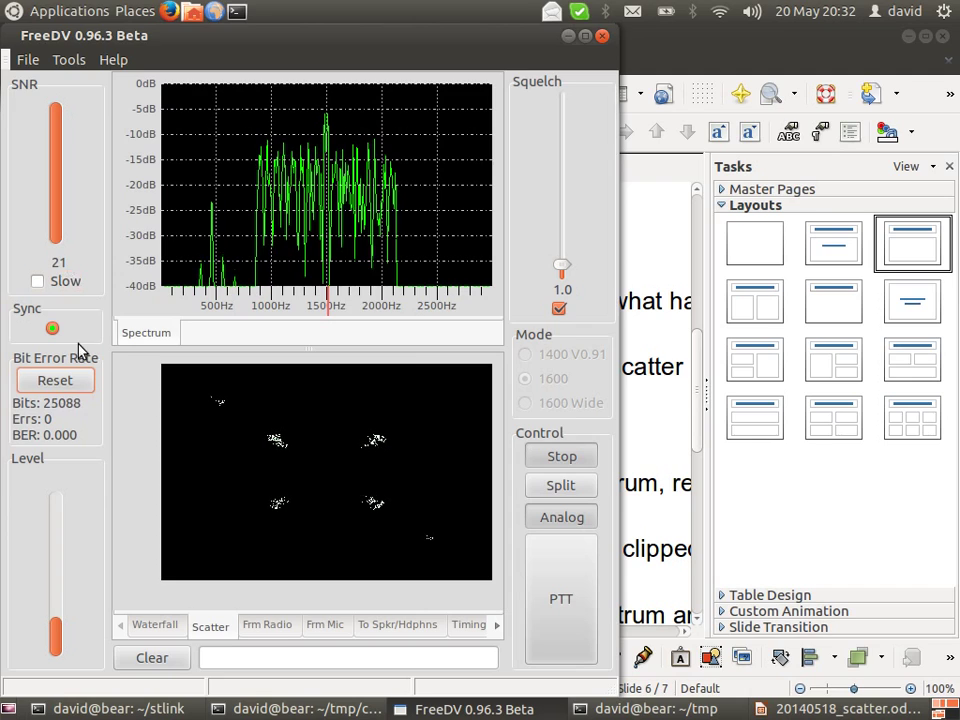
{"action": "left_click", "coordinate": [79, 384]}
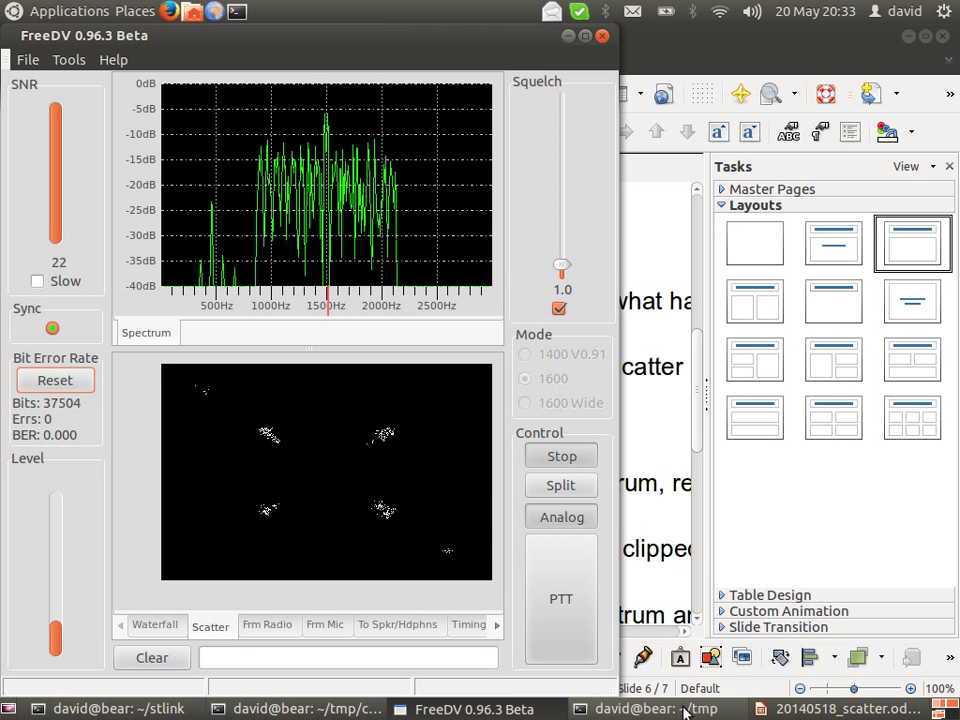
- Minimise the recording terminal, and in the codec2-dev/src terminal regenerate test_1600.wav with vol 0.1 and lowpass -1 1500
{"action": "left_click", "coordinate": [684, 710]}
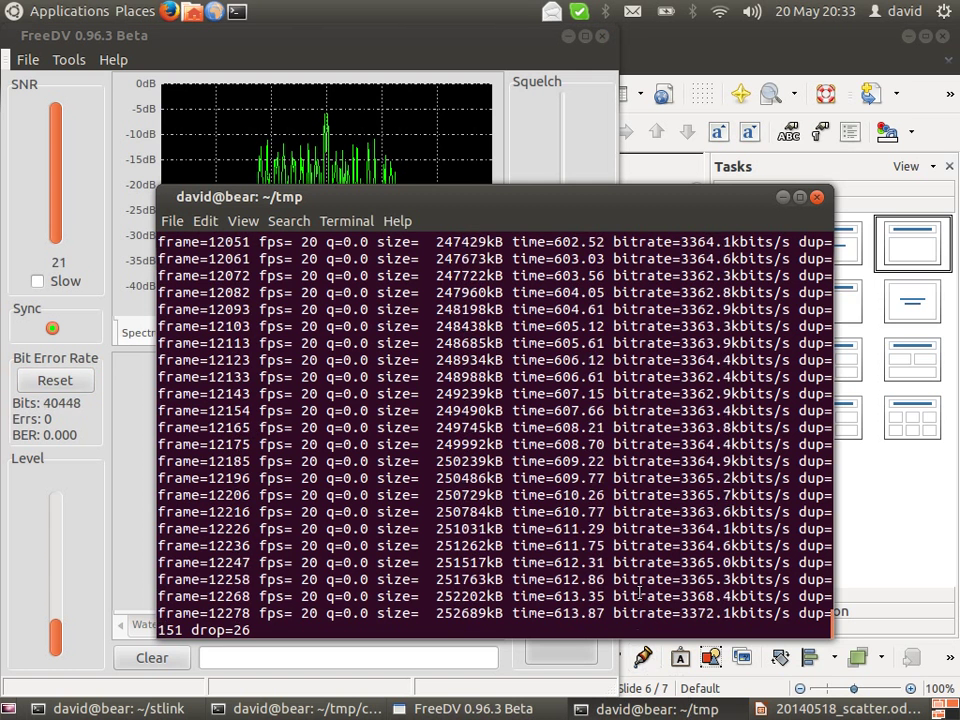
{"action": "left_click", "coordinate": [586, 152]}
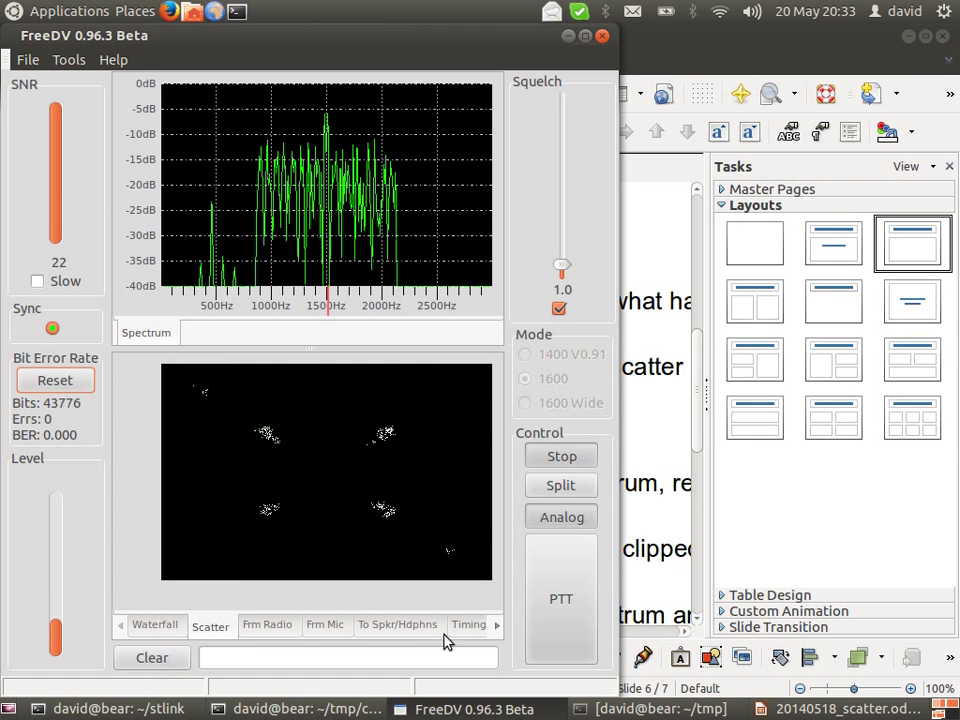
{"action": "left_click", "coordinate": [308, 709]}
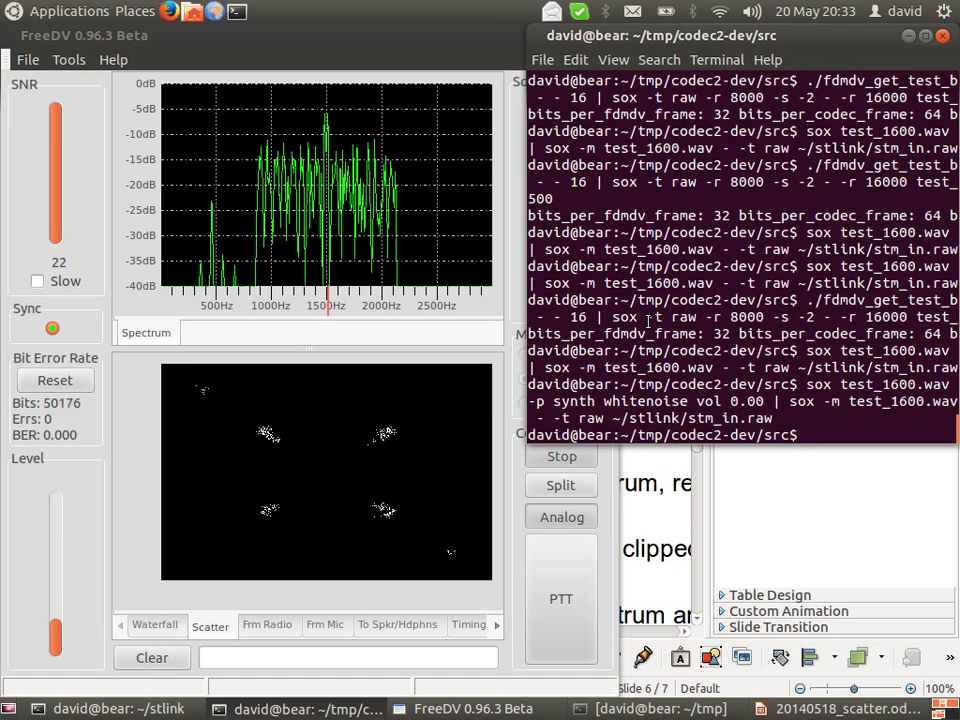
{"action": "key", "text": "Up"}
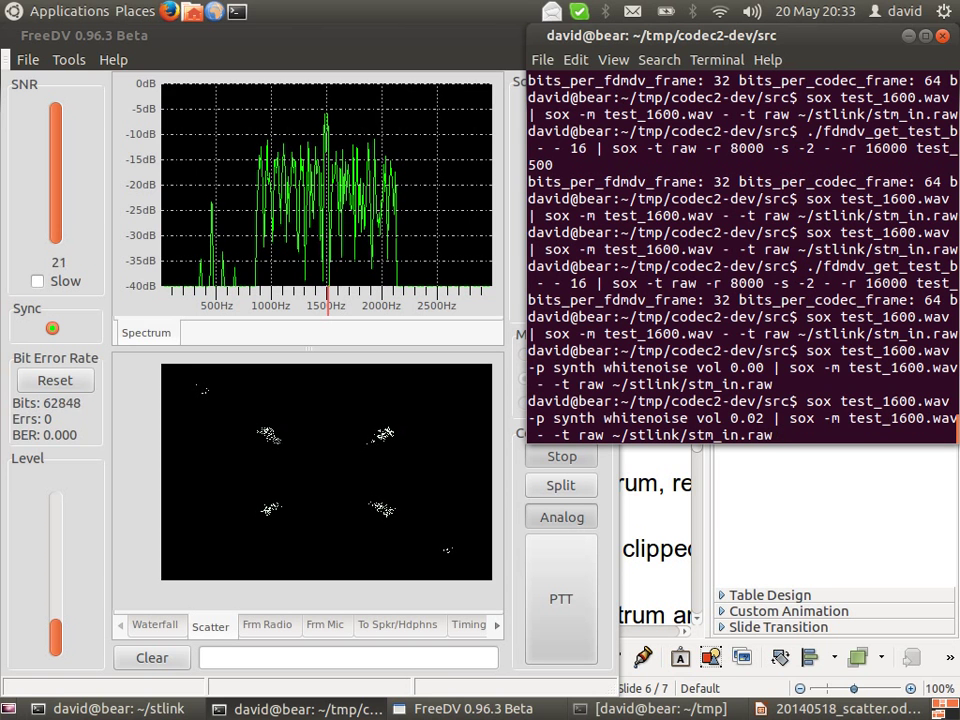
{"action": "key", "text": "Up"}
{"action": "key", "text": "Up"}
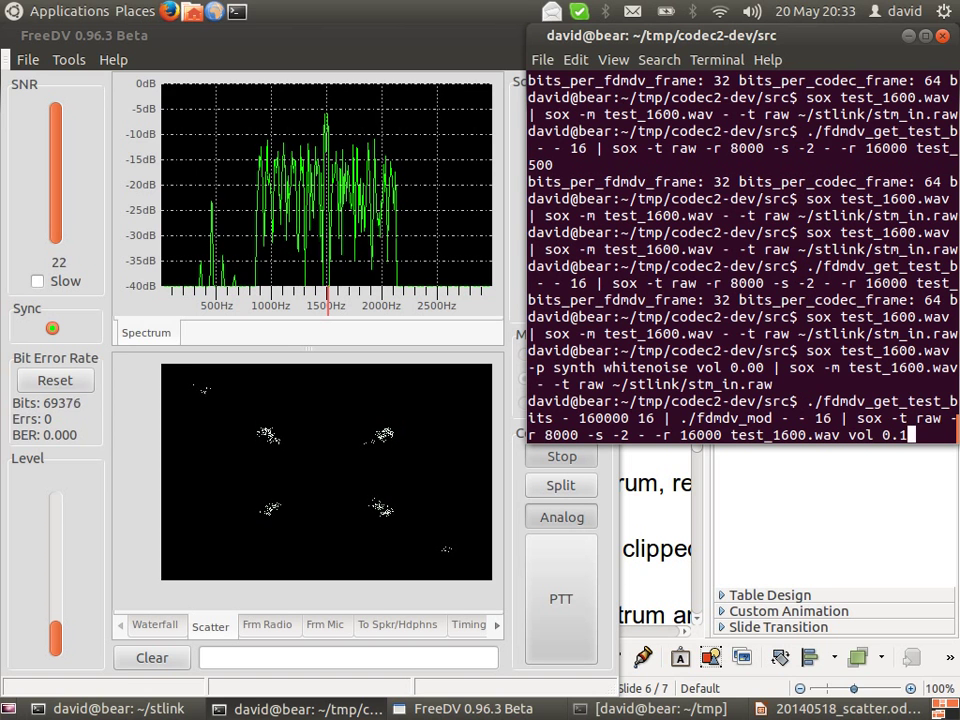
{"action": "key", "text": "Down"}
{"action": "key", "text": "Up"}
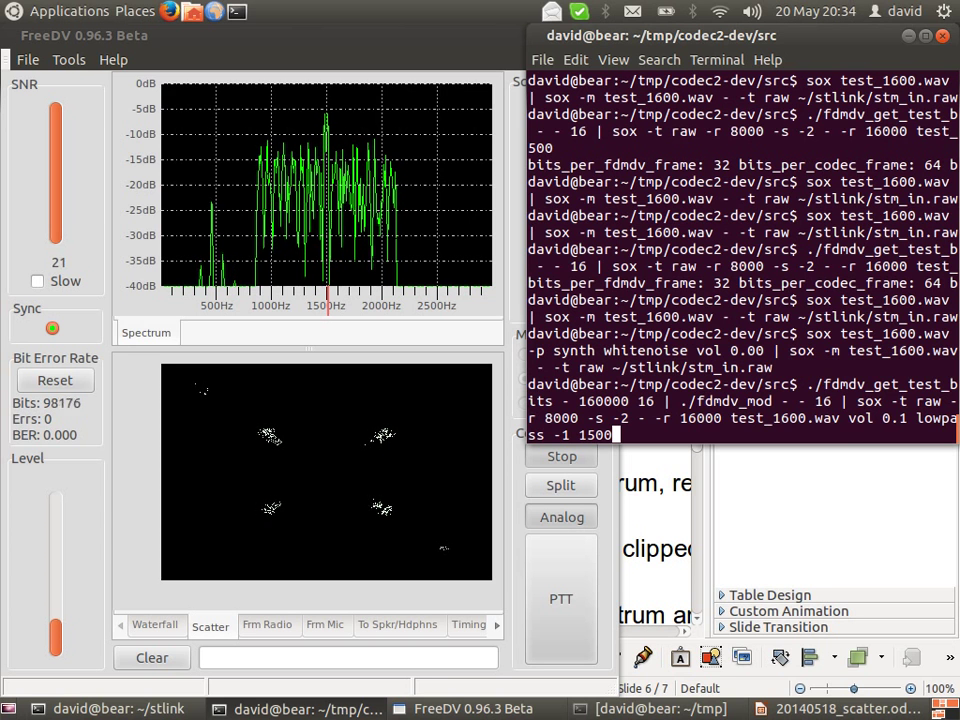
{"action": "key", "text": "Return"}
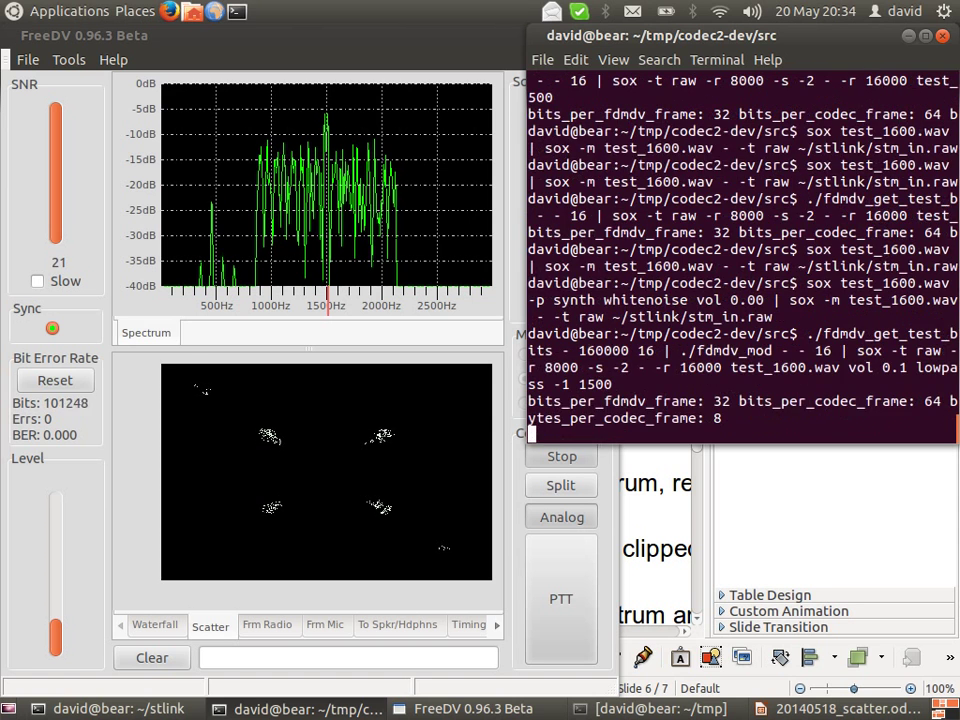
- Rerun the sox command mixing test_1600.wav with white noise at vol 0.00 into ~/stlink/stm_in.raw
{"action": "key", "text": "Up"}
{"action": "key", "text": "Up"}
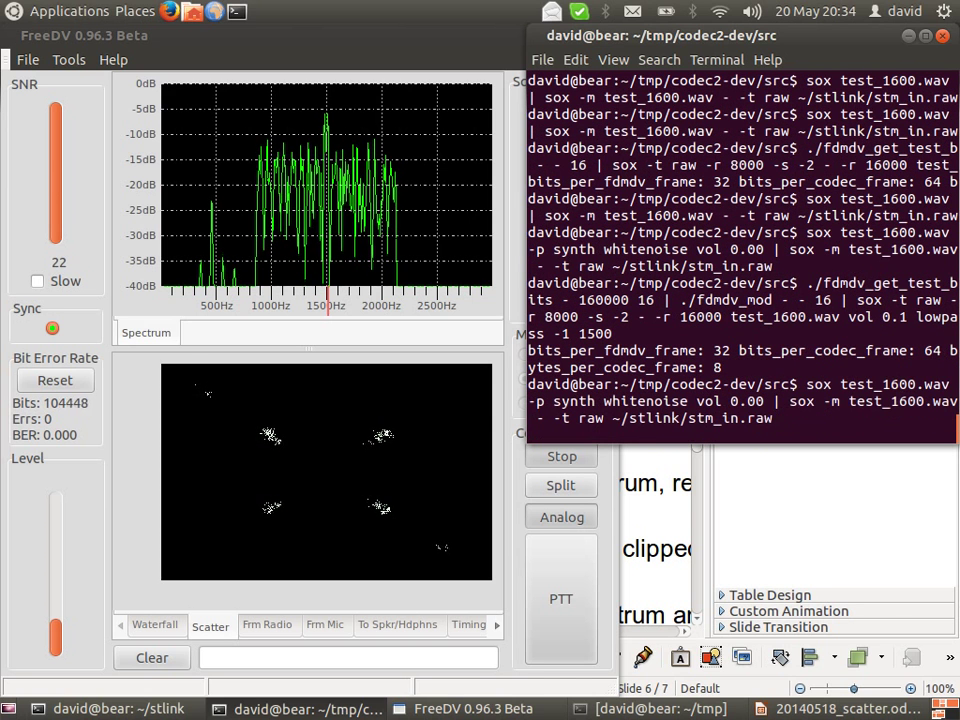
{"action": "key", "text": "Return"}
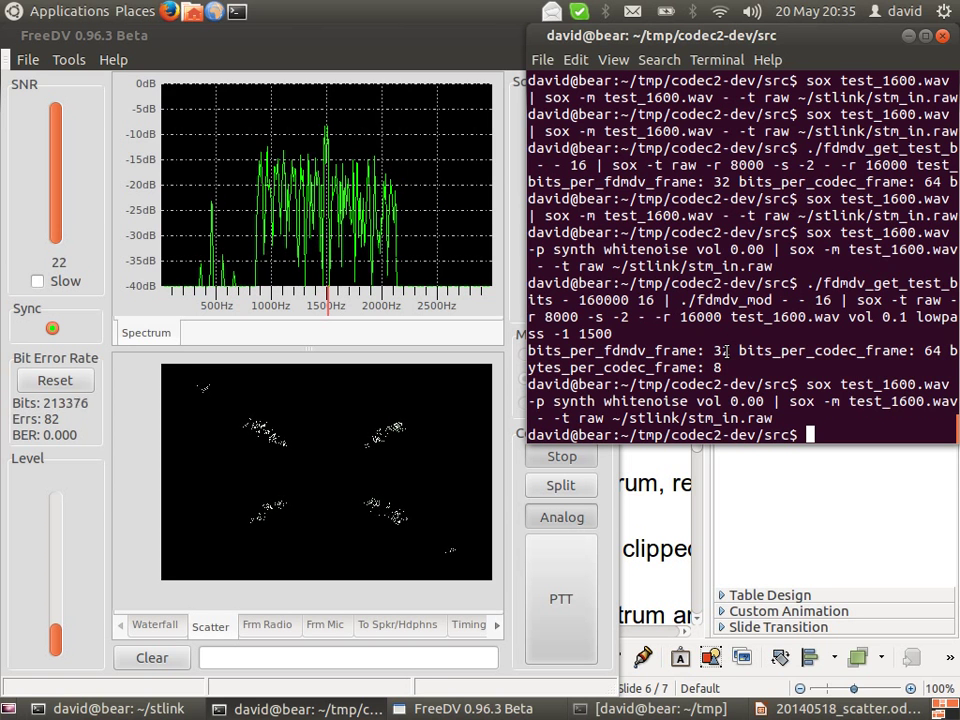
- Rerun the sox mix with the white noise volume set to 0.01, and reset FreeDV's bit error counters
{"action": "key", "text": "Up"}
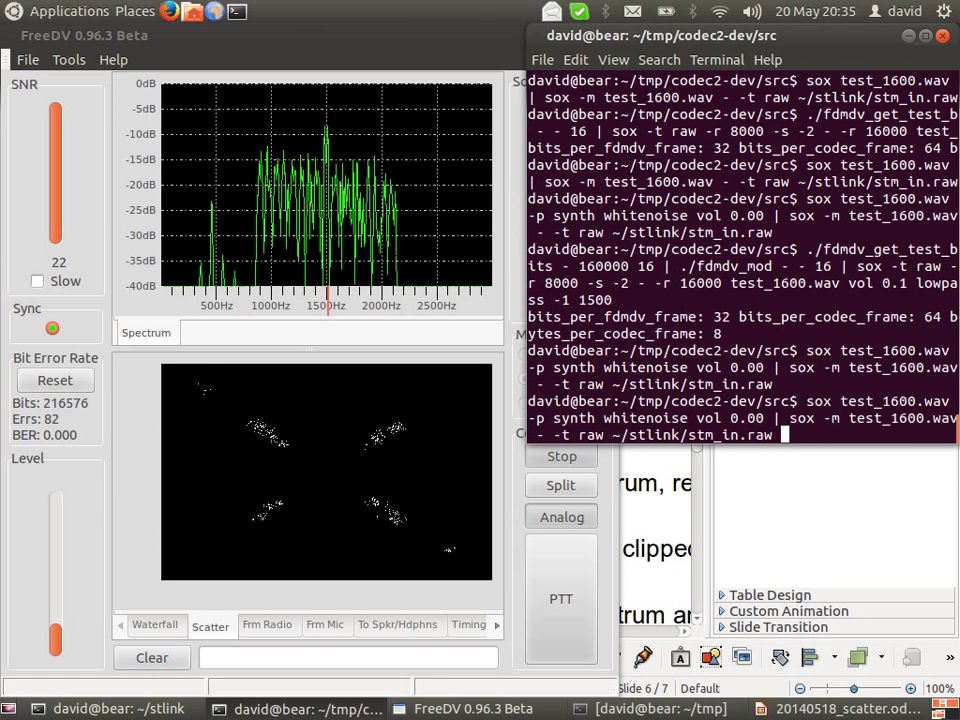
{"action": "key", "text": "BackSpace"}
{"action": "key", "text": "Left"}
{"action": "key", "text": "Left"}
{"action": "key", "text": "Left"}
{"action": "key", "text": "Left"}
{"action": "key", "text": "Left"}
{"action": "key", "text": "Left"}
{"action": "key", "text": "Left"}
{"action": "key", "text": "Left"}
{"action": "key", "text": "Left"}
{"action": "key", "text": "Left"}
{"action": "key", "text": "Left"}
{"action": "key", "text": "Left"}
{"action": "key", "text": "Left"}
{"action": "key", "text": "Left"}
{"action": "key", "text": "Left"}
{"action": "key", "text": "Left"}
{"action": "key", "text": "Left"}
{"action": "key", "text": "Left"}
{"action": "key", "text": "Left"}
{"action": "key", "text": "Left"}
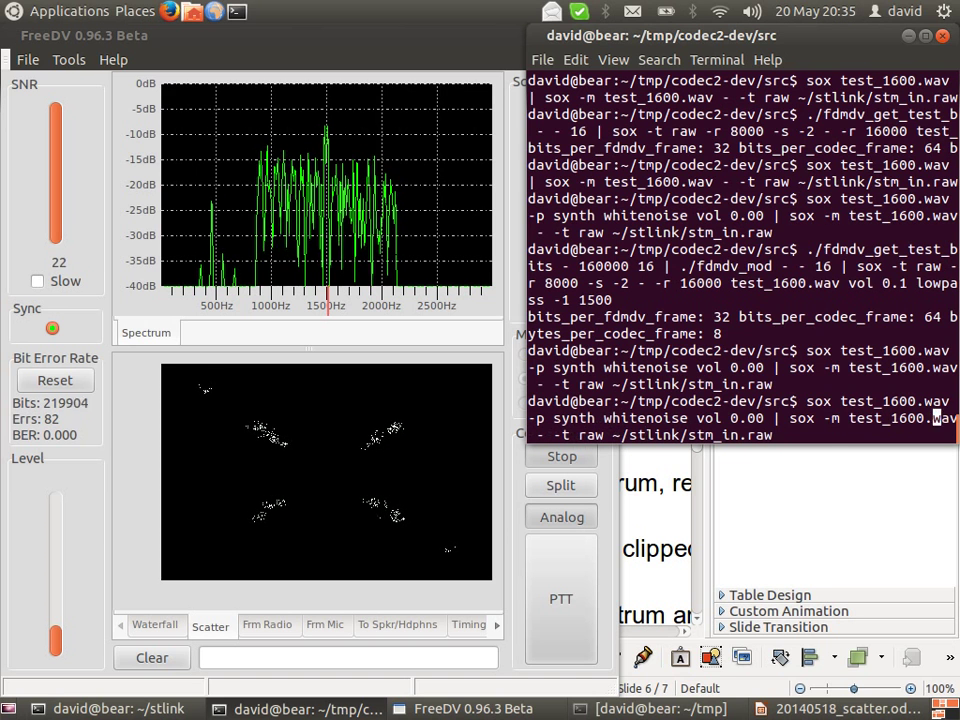
{"action": "key", "text": "Left"}
{"action": "key", "text": "Left"}
{"action": "key", "text": "BackSpace"}
{"action": "type", "text": "1"}
{"action": "key", "text": "Return"}
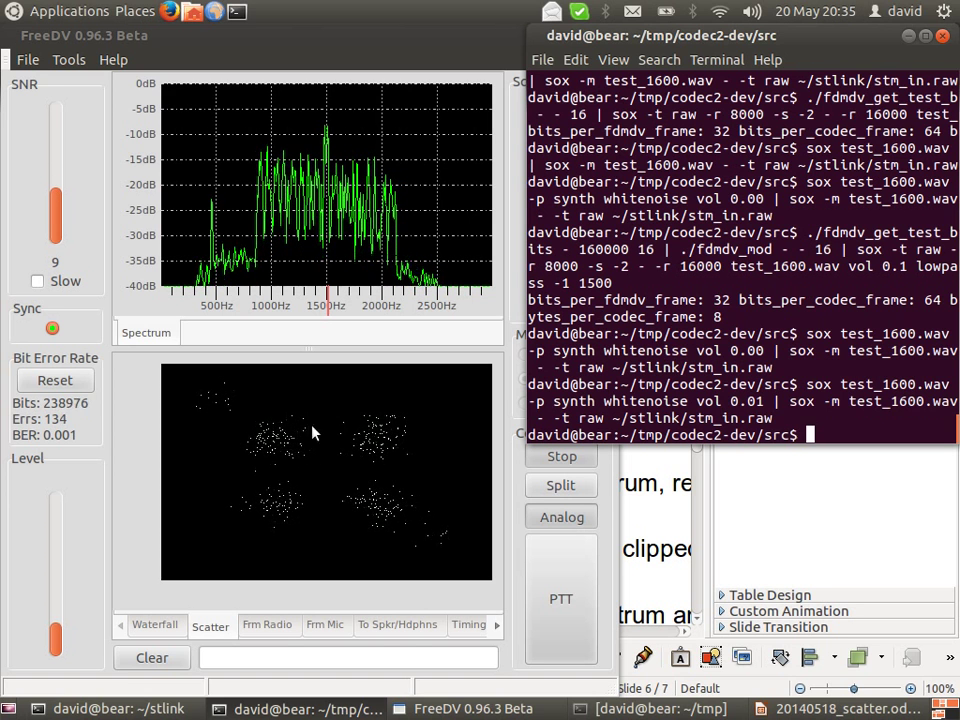
{"action": "left_click", "coordinate": [50, 380]}
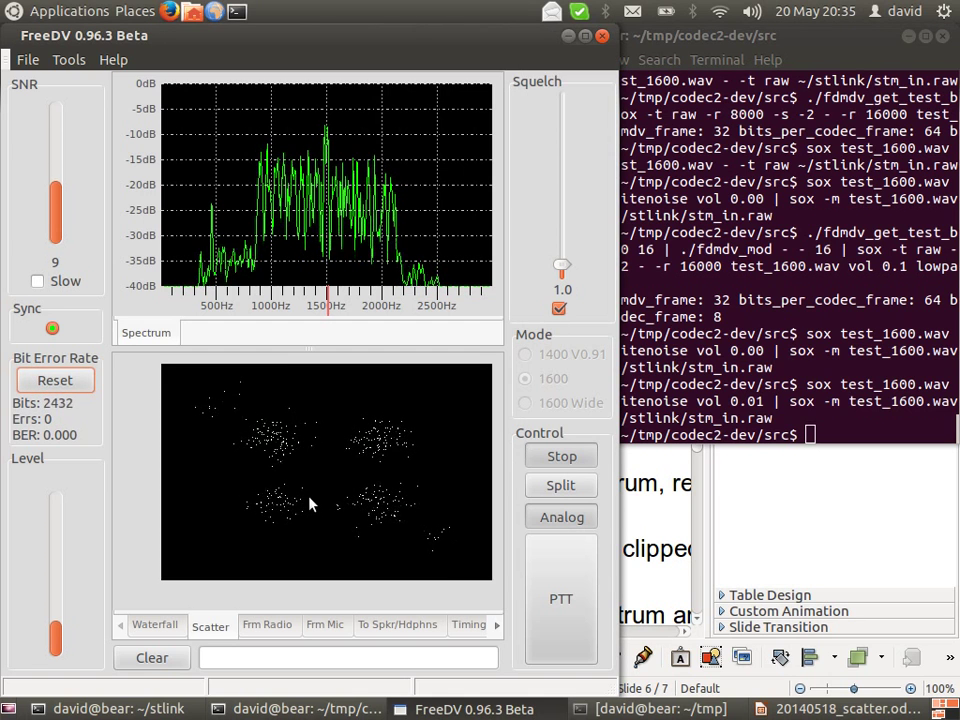
- Raise the white noise volume to 0.02 in the sox mix, run it, and reset FreeDV's bit error counters
{"action": "left_click", "coordinate": [669, 352]}
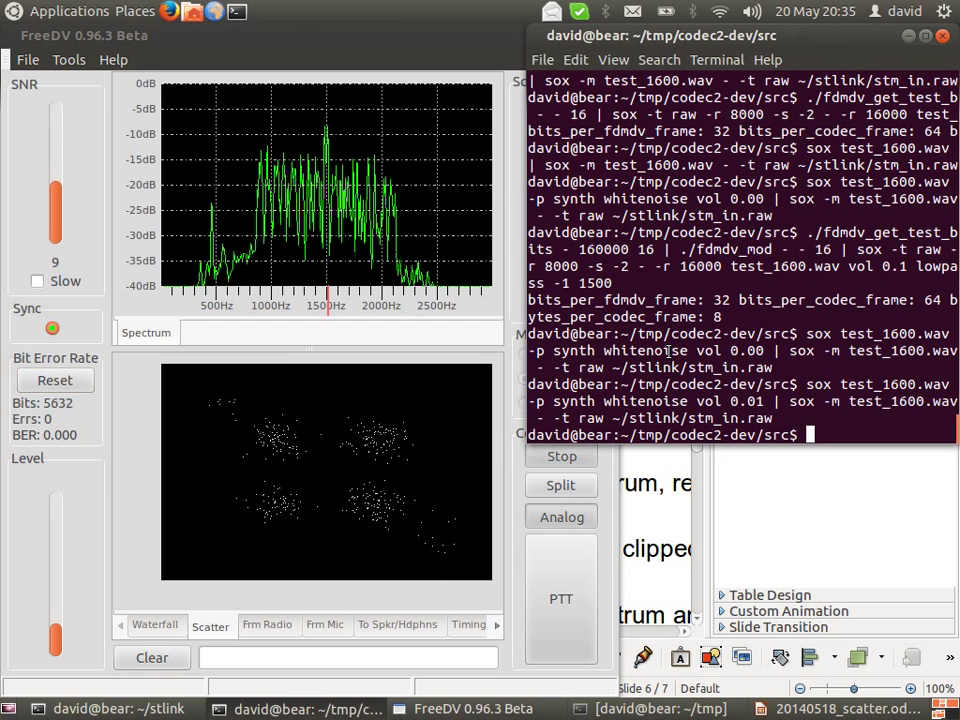
{"action": "key", "text": "Up"}
{"action": "key", "text": "Left"}
{"action": "key", "text": "Left"}
{"action": "key", "text": "Left"}
{"action": "key", "text": "Left"}
{"action": "key", "text": "Left"}
{"action": "key", "text": "Left"}
{"action": "key", "text": "Left"}
{"action": "key", "text": "Left"}
{"action": "key", "text": "Left"}
{"action": "key", "text": "Left"}
{"action": "key", "text": "Left"}
{"action": "key", "text": "Left"}
{"action": "key", "text": "Left"}
{"action": "key", "text": "Left"}
{"action": "key", "text": "Left"}
{"action": "key", "text": "Left"}
{"action": "key", "text": "Left"}
{"action": "key", "text": "Left"}
{"action": "key", "text": "Left"}
{"action": "key", "text": "Left"}
{"action": "key", "text": "Delete"}
{"action": "type", "text": "2"}
{"action": "key", "text": "Return"}
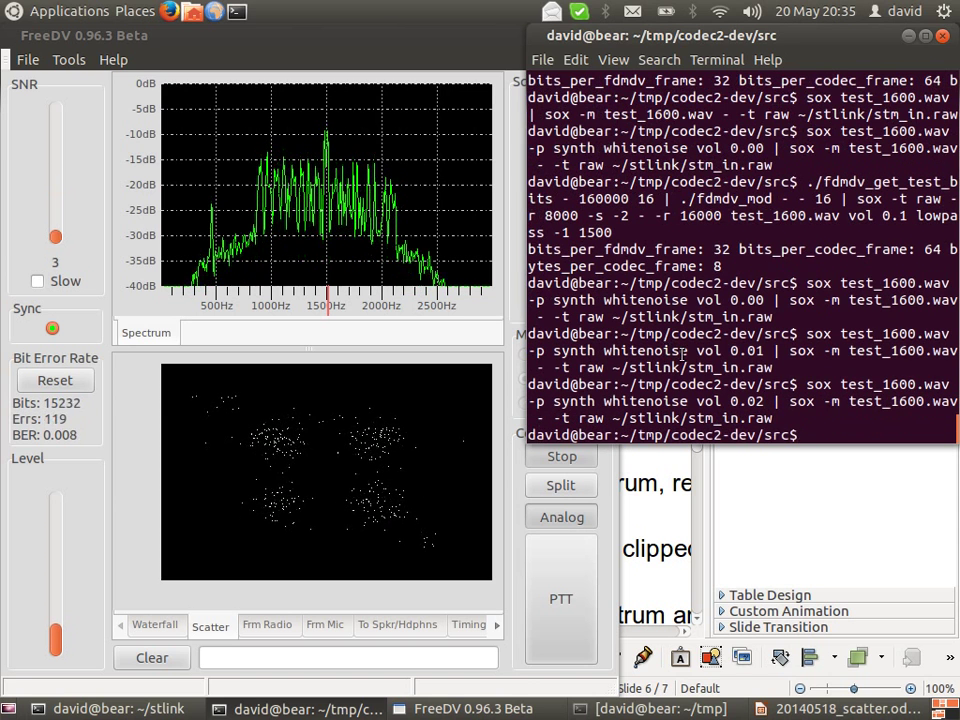
{"action": "left_click", "coordinate": [32, 380]}
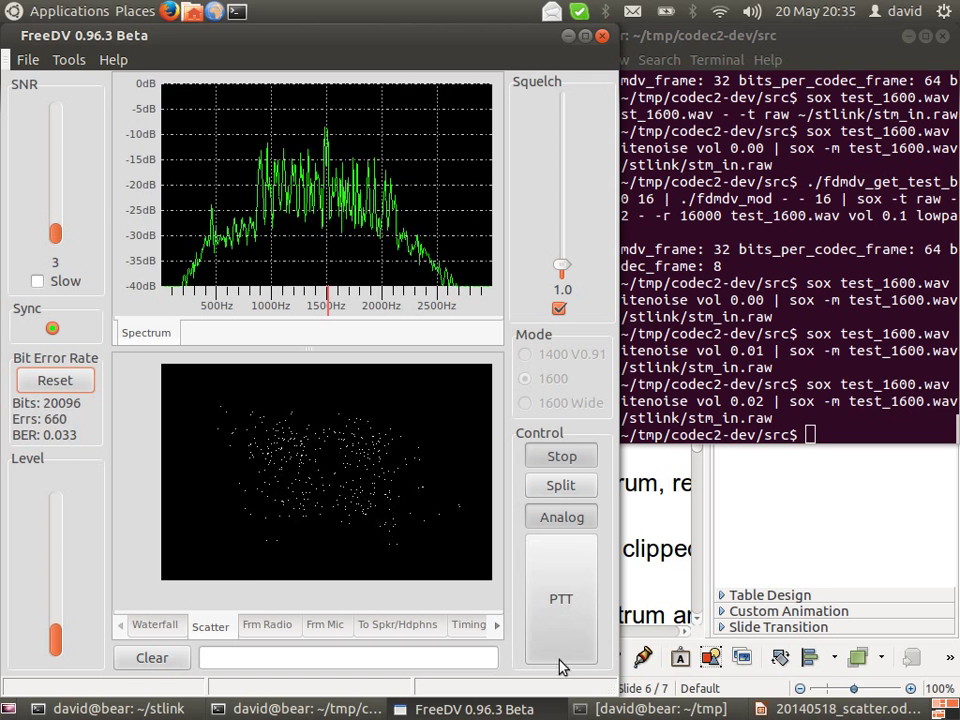
- Show the Test Frame Errors plot in place of the scatter diagram
{"action": "left_click", "coordinate": [497, 626]}
{"action": "left_click", "coordinate": [497, 626]}
{"action": "left_click", "coordinate": [497, 626]}
{"action": "left_click", "coordinate": [497, 626]}
{"action": "left_click", "coordinate": [409, 628]}
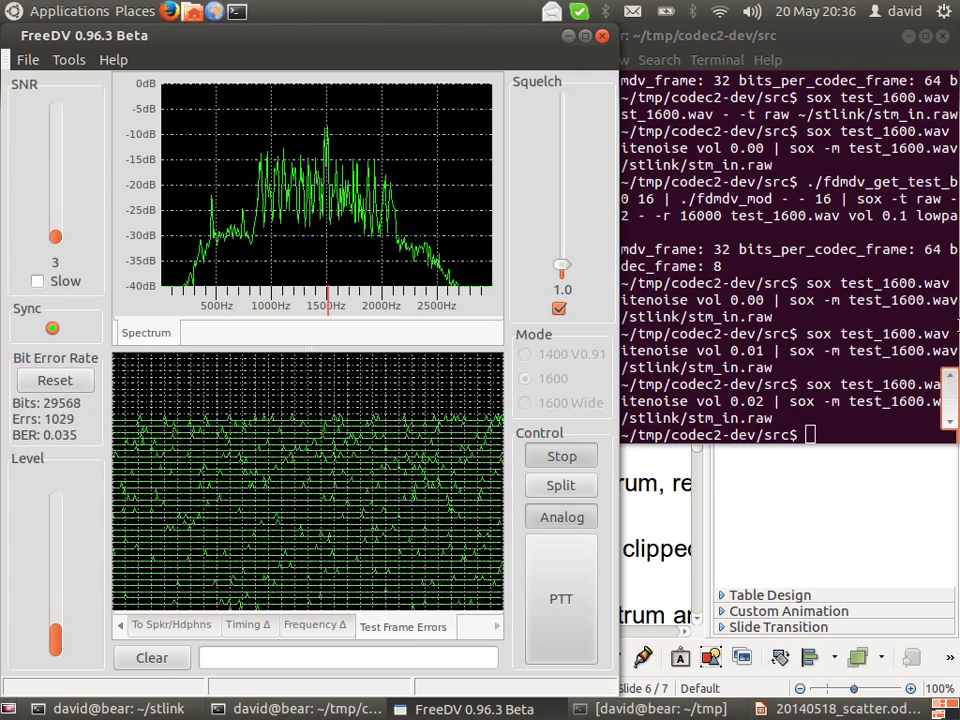
- In the codec2-dev/src terminal, regenerate test_1600.wav at vol 0.1 with the lowpass -1 1500 filter removed from the command
{"action": "key", "text": "alt+Tab"}
{"action": "key", "text": "Up"}
{"action": "key", "text": "Up"}
{"action": "key", "text": "Up"}
{"action": "key", "text": "Up"}
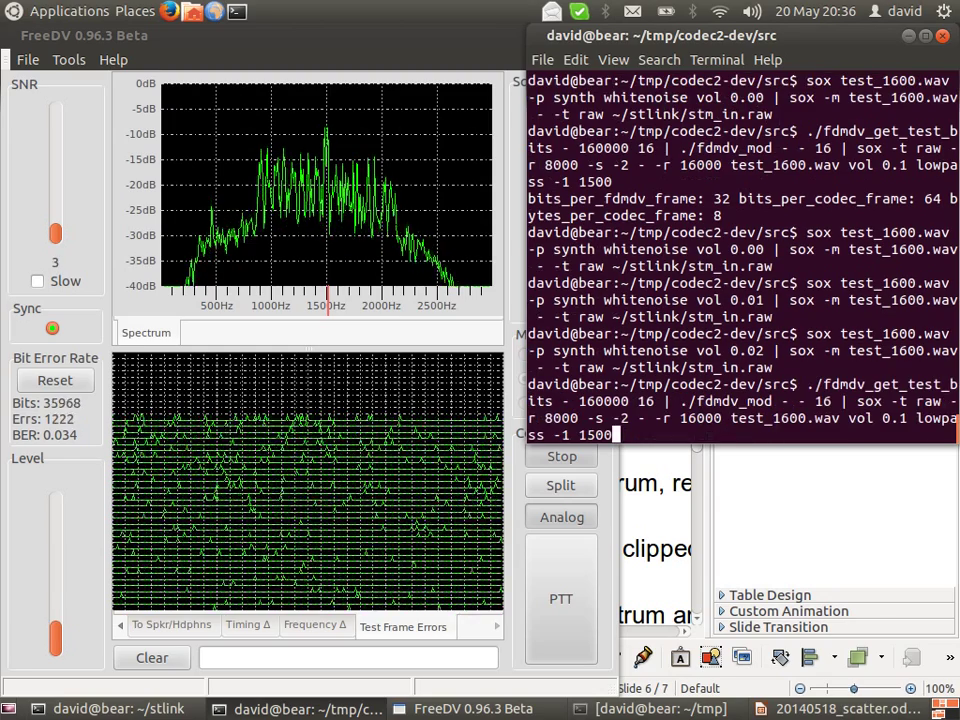
{"action": "key", "text": "BackSpace"}
{"action": "key", "text": "BackSpace"}
{"action": "key", "text": "BackSpace"}
{"action": "key", "text": "BackSpace"}
{"action": "key", "text": "BackSpace"}
{"action": "key", "text": "BackSpace"}
{"action": "key", "text": "BackSpace"}
{"action": "key", "text": "BackSpace"}
{"action": "key", "text": "BackSpace"}
{"action": "key", "text": "BackSpace"}
{"action": "key", "text": "BackSpace"}
{"action": "key", "text": "BackSpace"}
{"action": "key", "text": "BackSpace"}
{"action": "key", "text": "BackSpace"}
{"action": "key", "text": "BackSpace"}
{"action": "key", "text": "BackSpace"}
{"action": "key", "text": "Return"}
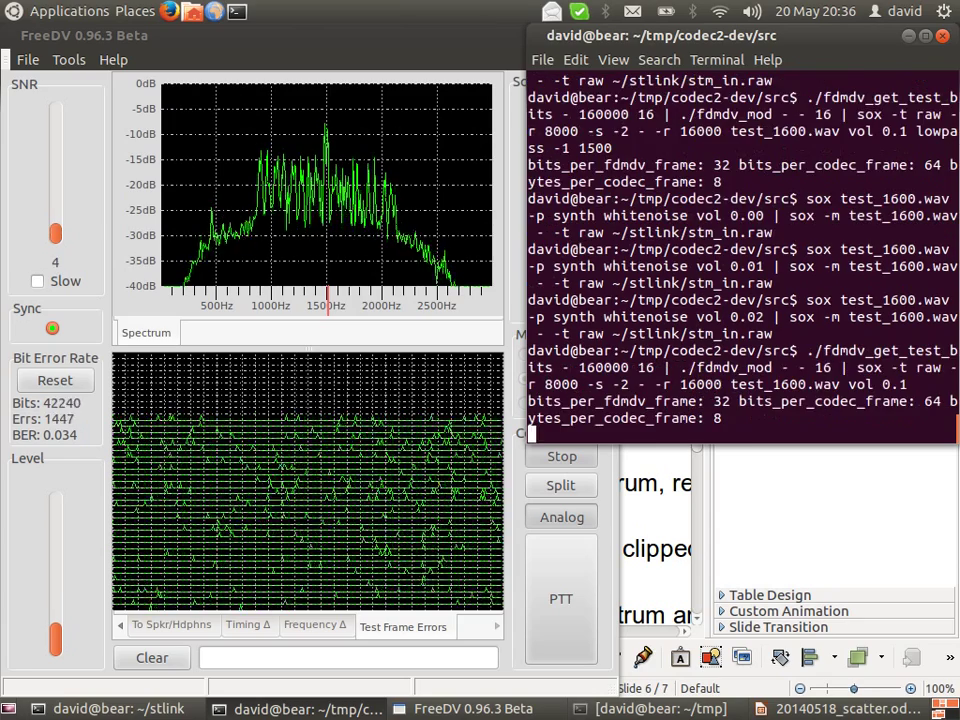
- Rerun the sox mix of test_1600.wav with white noise at vol 0.02, and reset FreeDV's bit error counters
{"action": "key", "text": "Up"}
{"action": "key", "text": "Up"}
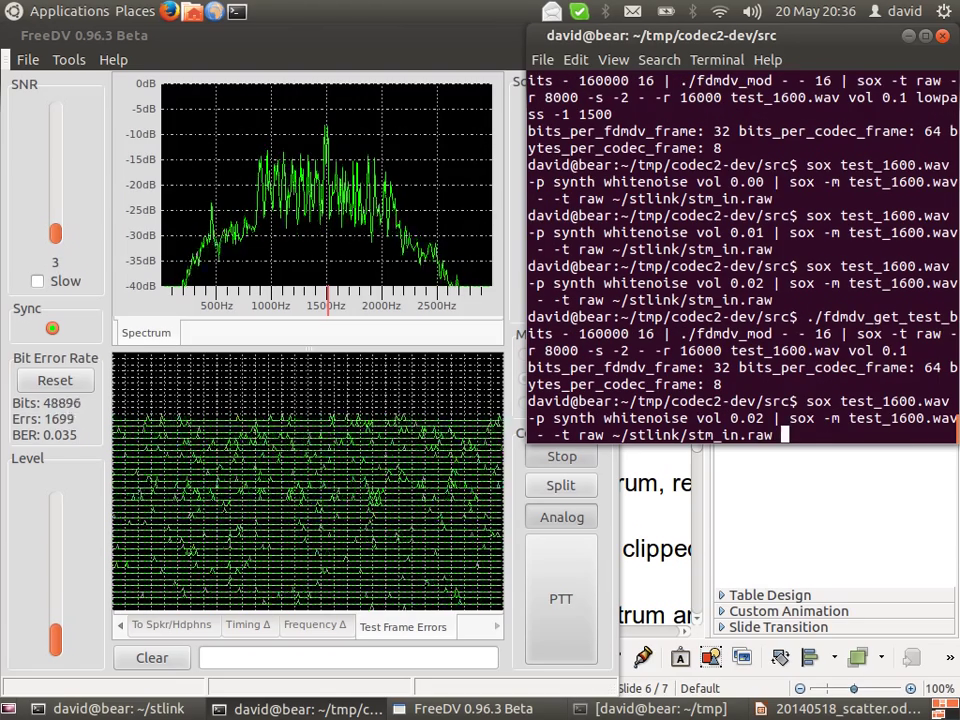
{"action": "key", "text": "Return"}
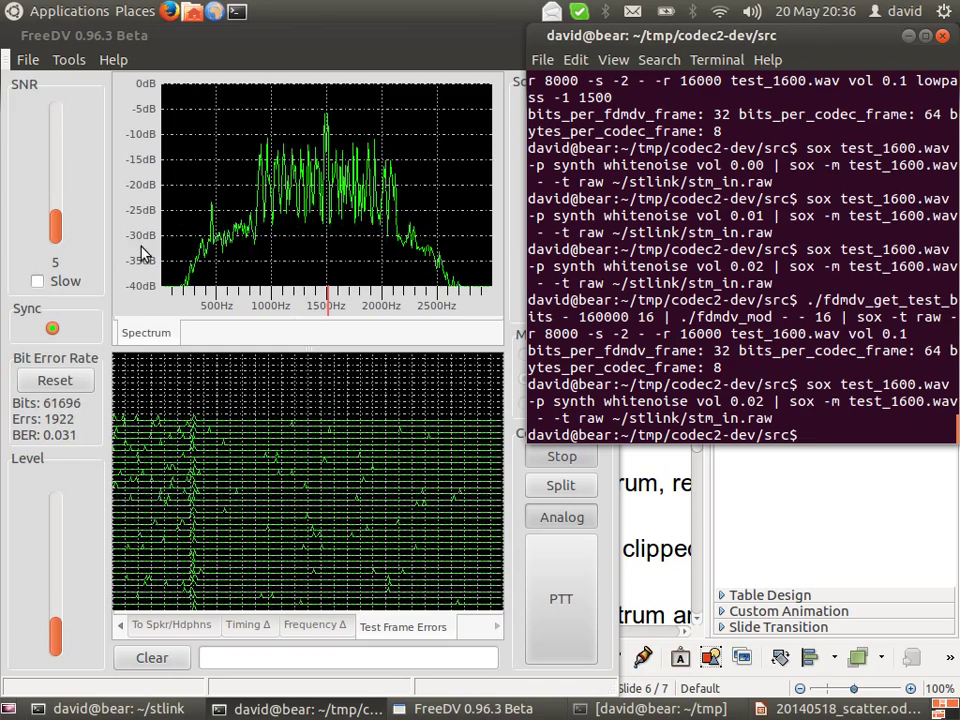
{"action": "left_click", "coordinate": [81, 388]}
{"action": "left_click", "coordinate": [81, 388]}
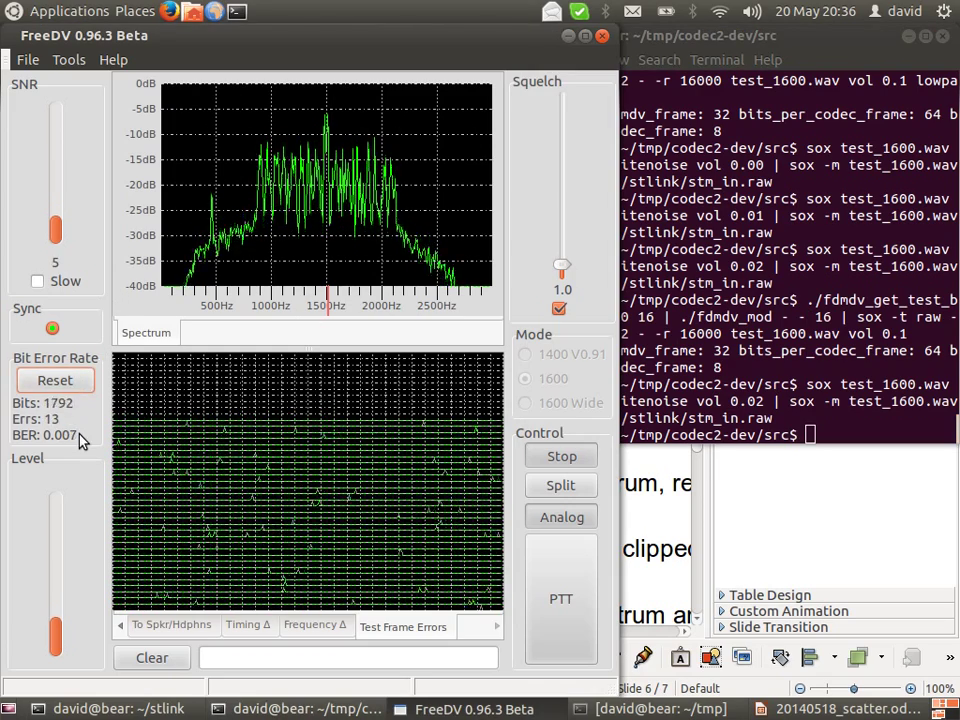